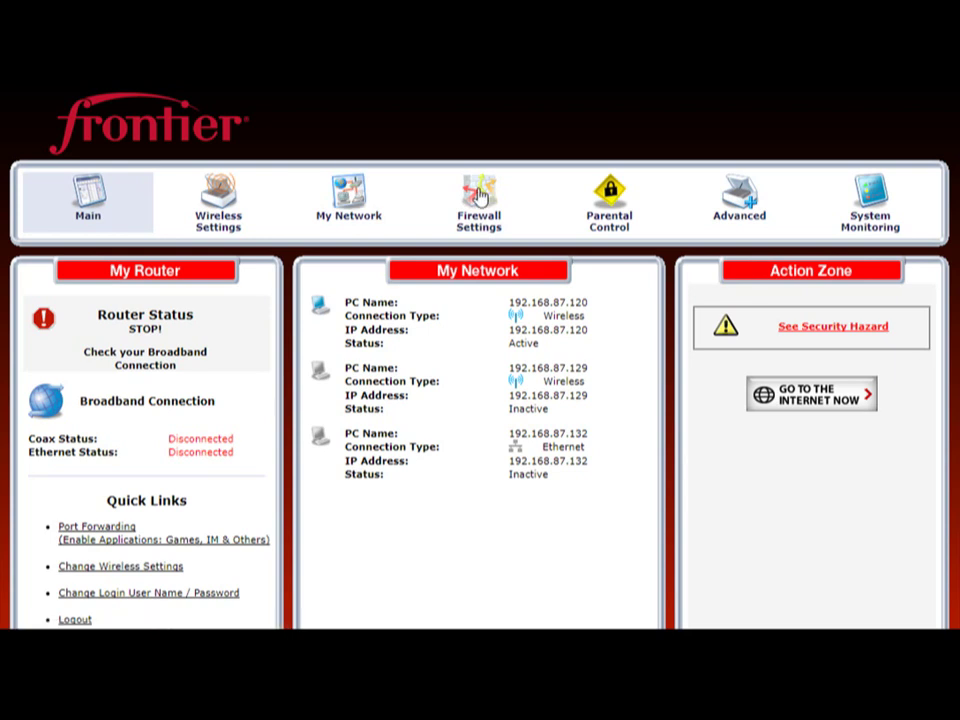
Open the firewall's Remote Administration settings, accepting the warning, and review the Telnet, web-management and diagnostic access options
click(481, 195)
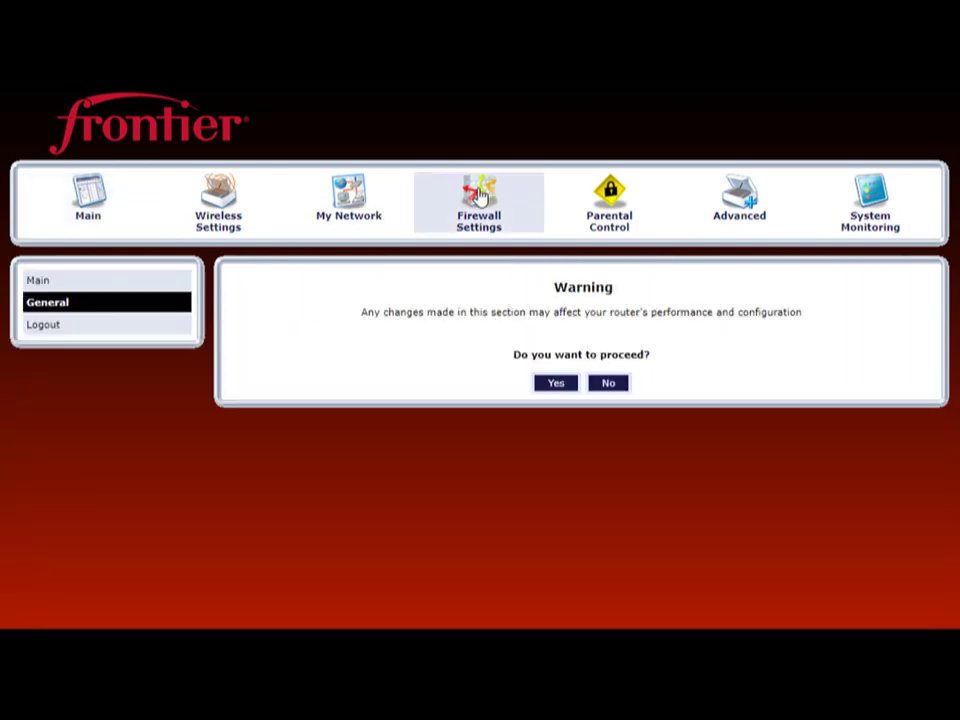
click(556, 384)
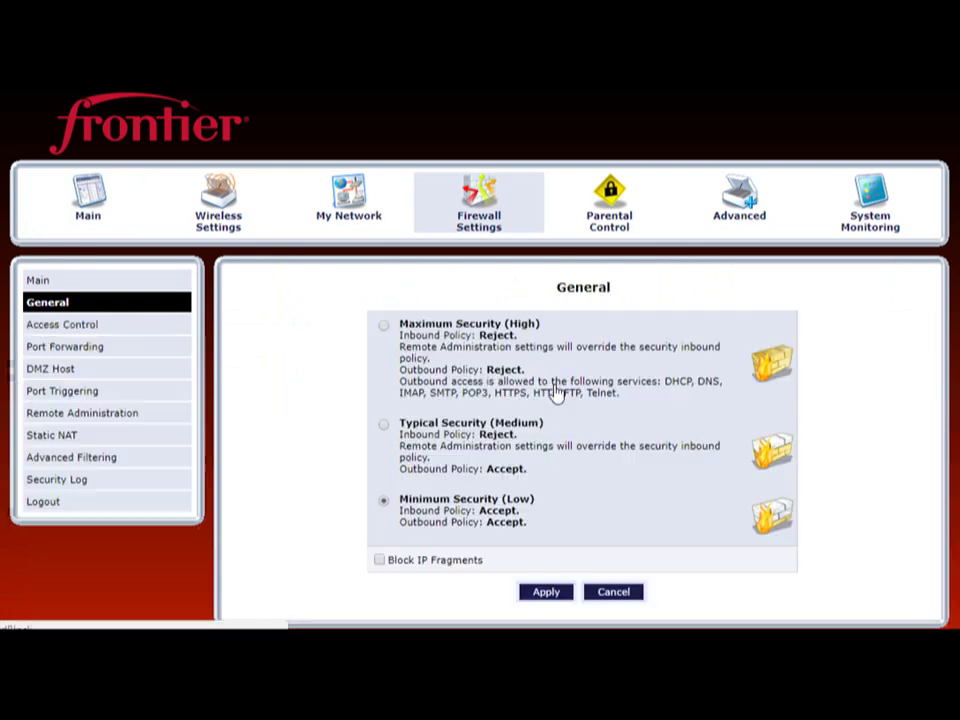
click(150, 428)
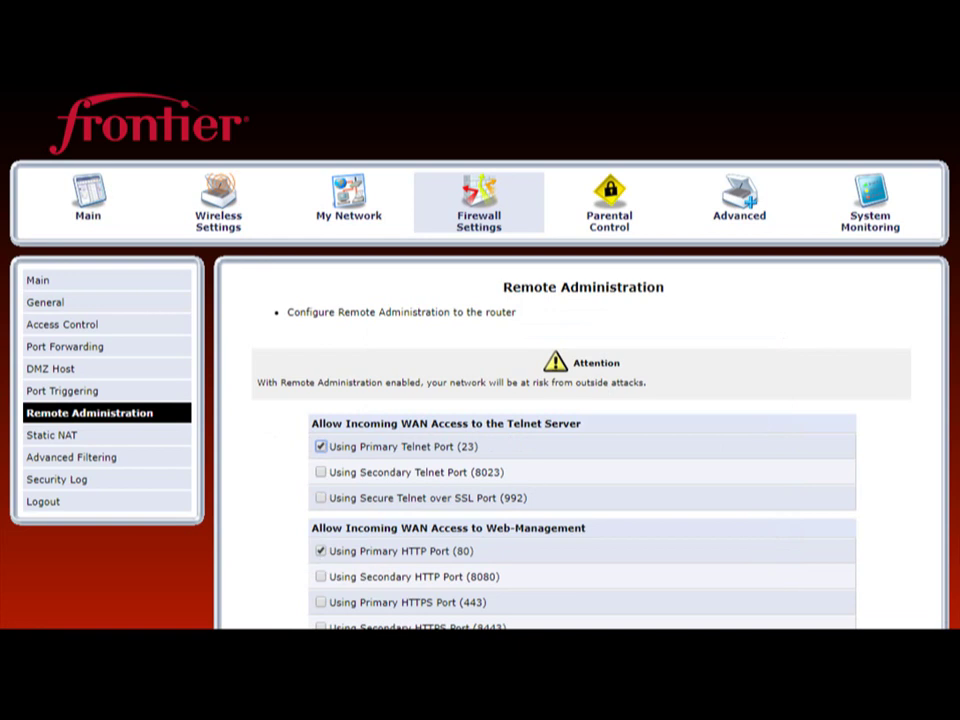
scroll(603, 392, down, 4)
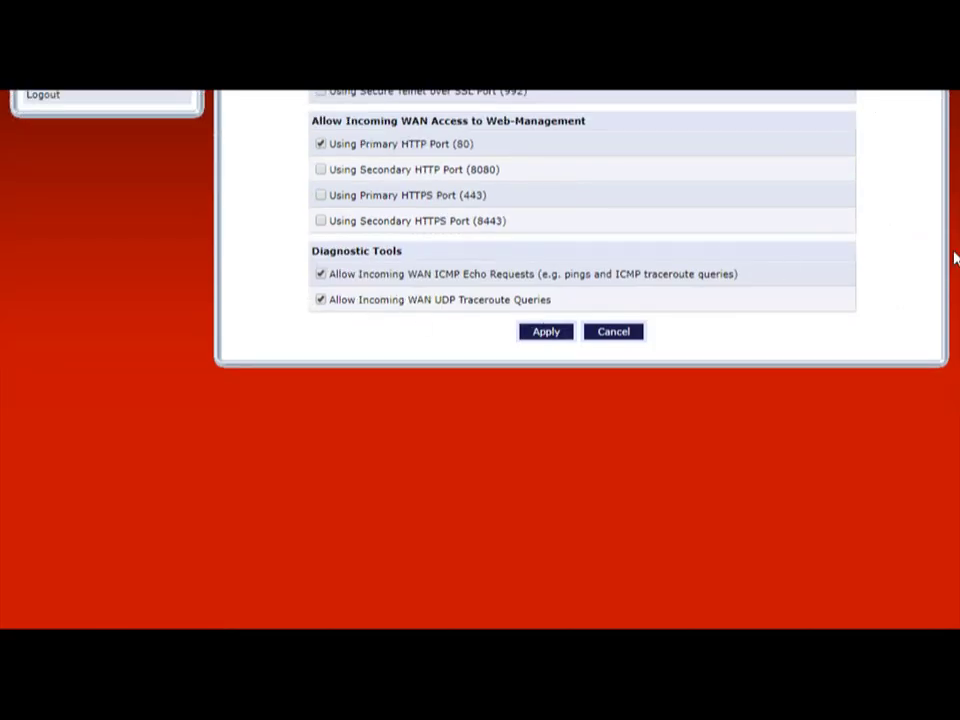
scroll(890, 308, up, 3)
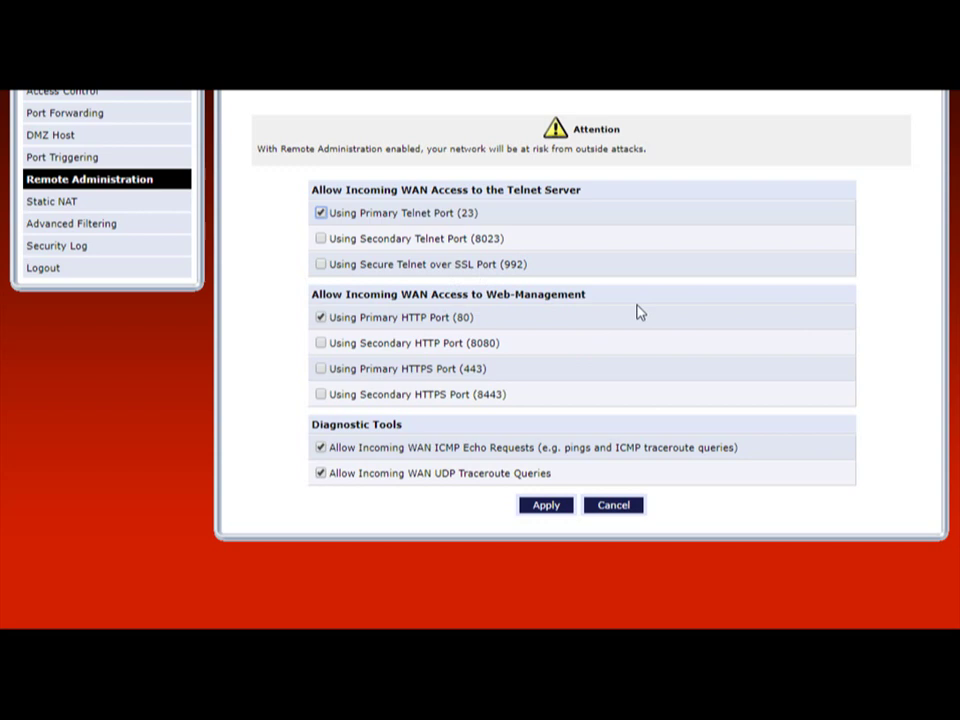
scroll(480, 360, up, 3)
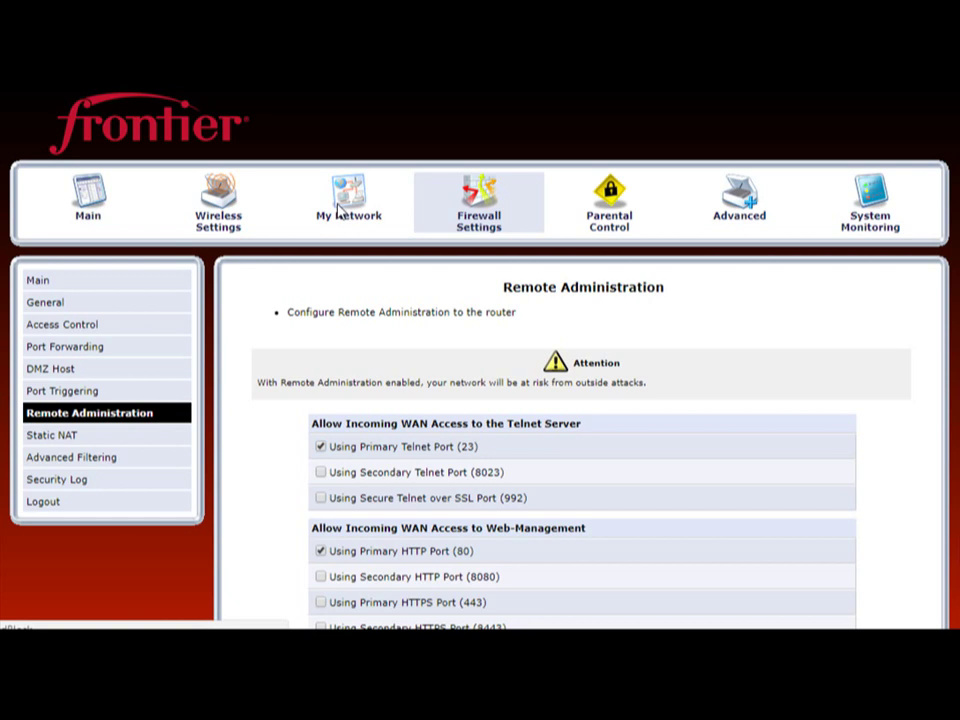
Open the Network bridge's detailed settings from the network connections and review its network, Internet Protocol and bridge options
click(339, 210)
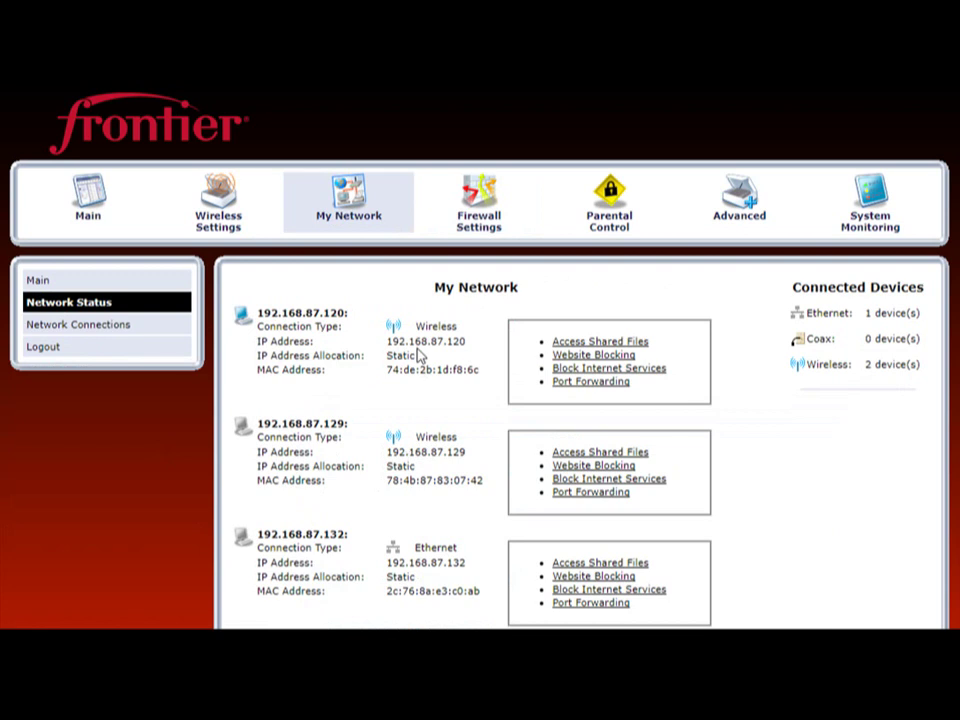
drag(414, 356, 376, 364)
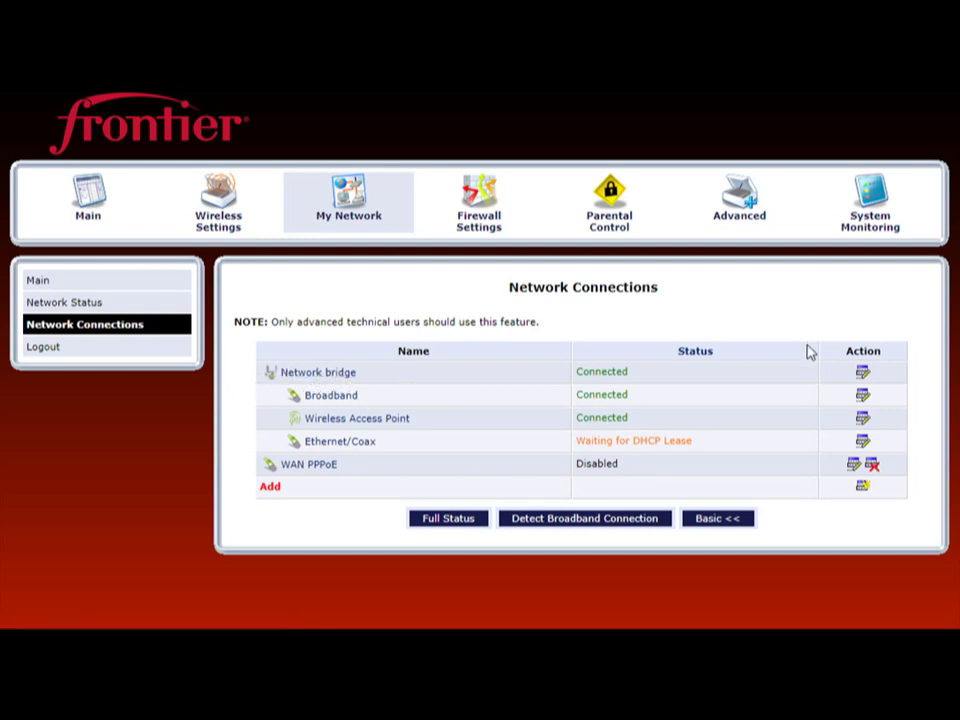
click(863, 374)
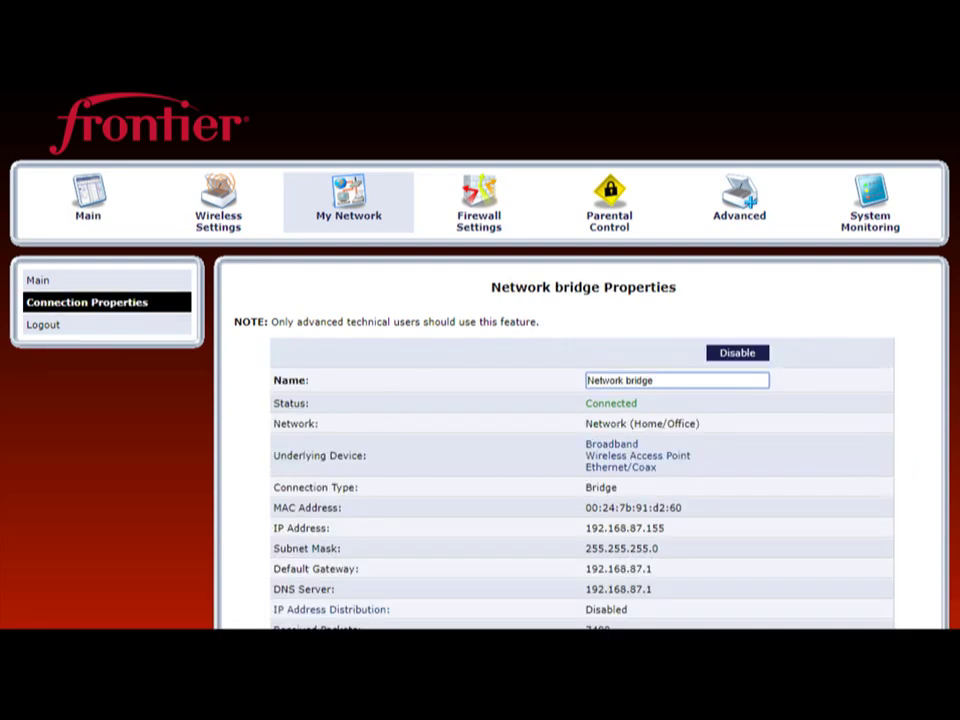
scroll(480, 360, down, 3)
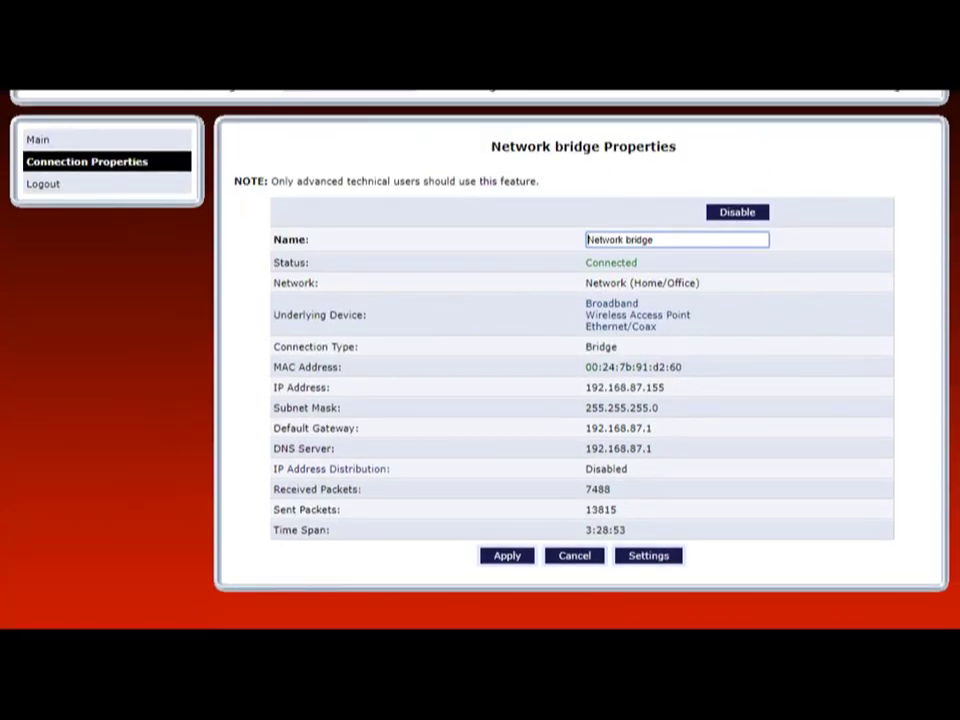
click(655, 558)
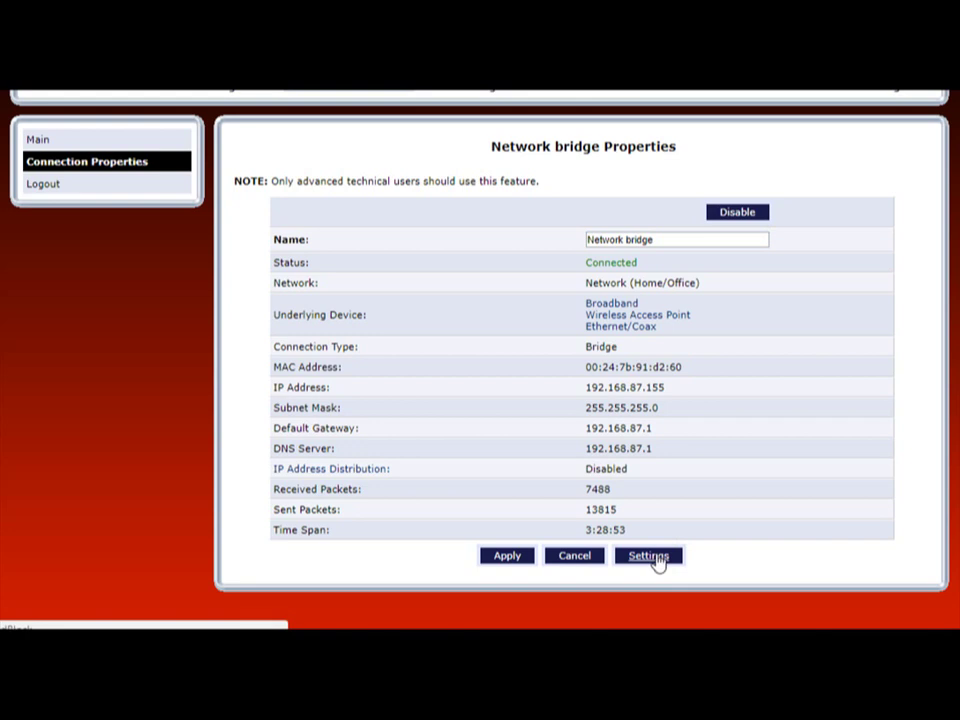
scroll(580, 400, down, 5)
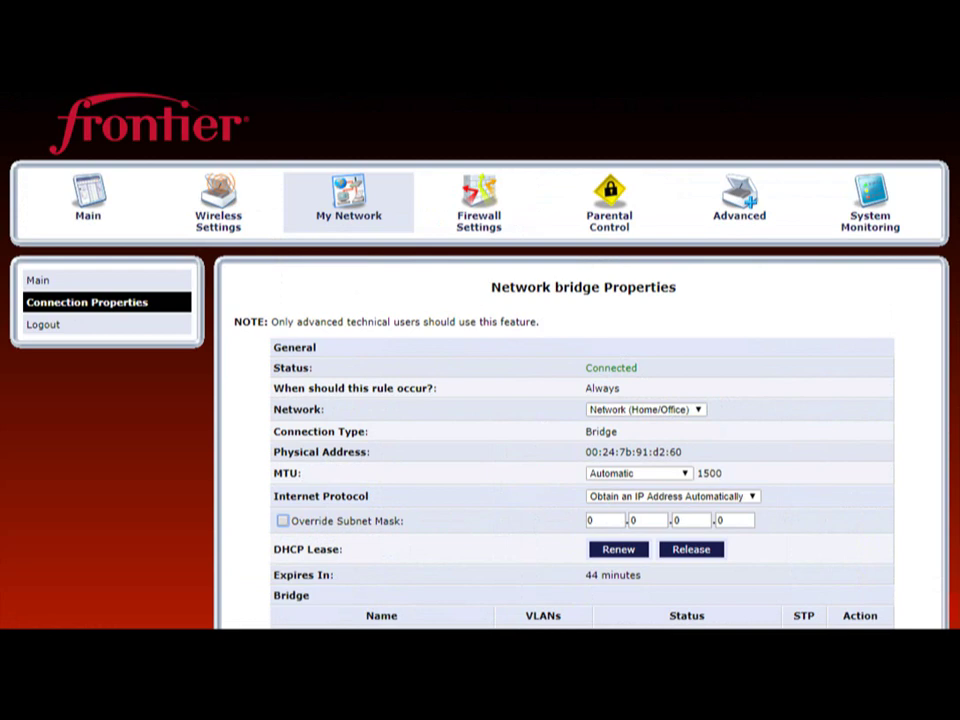
scroll(480, 360, down, 3)
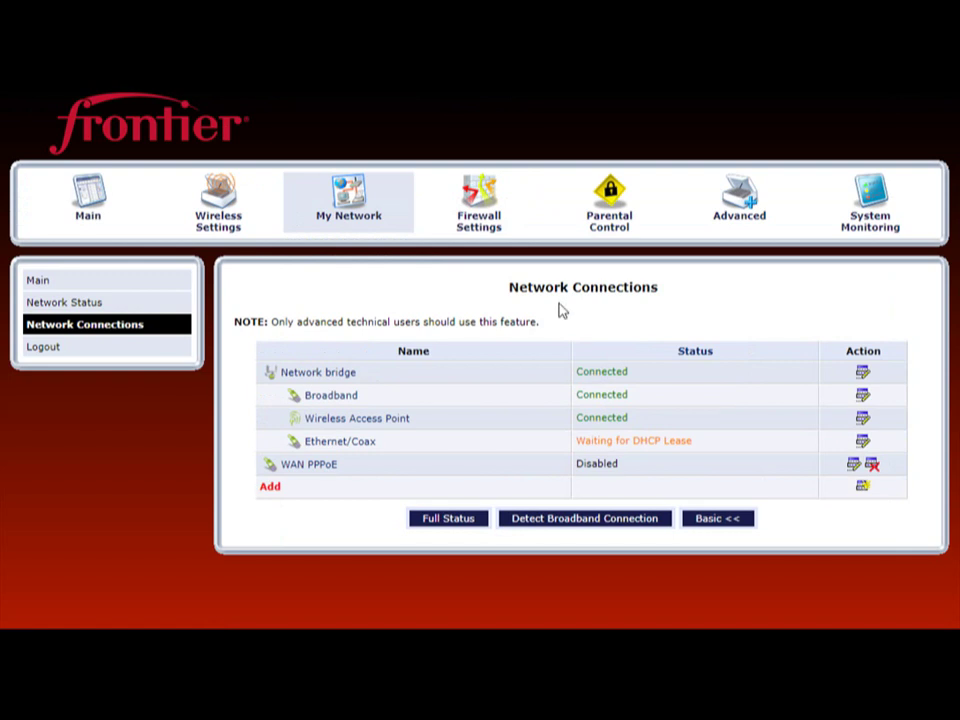
Open the Broadband connection's detailed settings and review its network, MTU, coax link and firewall options
click(864, 398)
scroll(480, 360, down, 2)
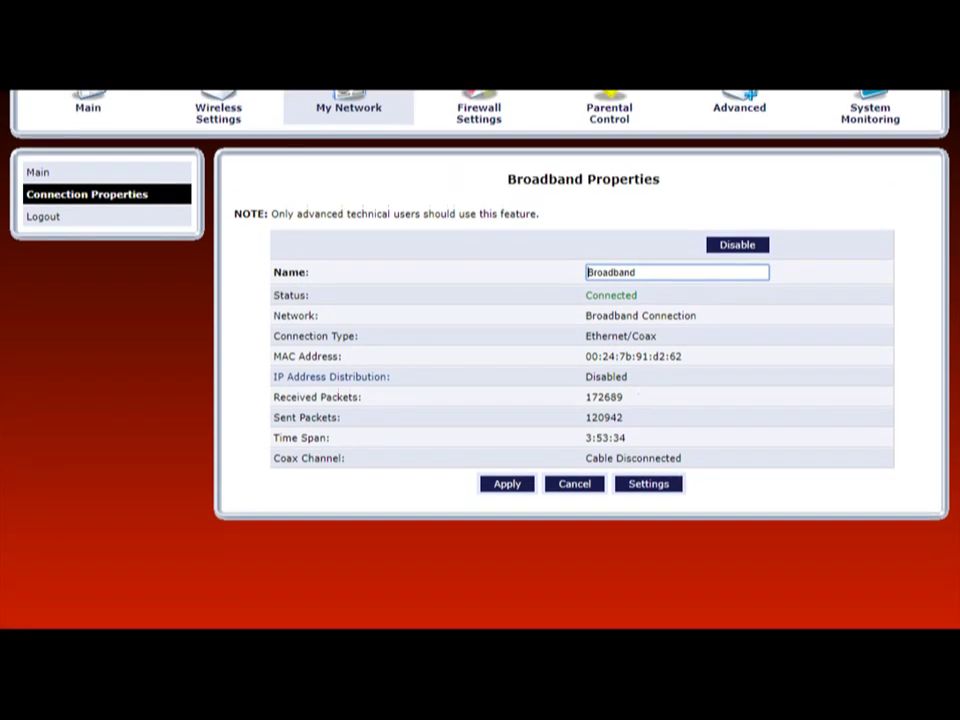
click(648, 485)
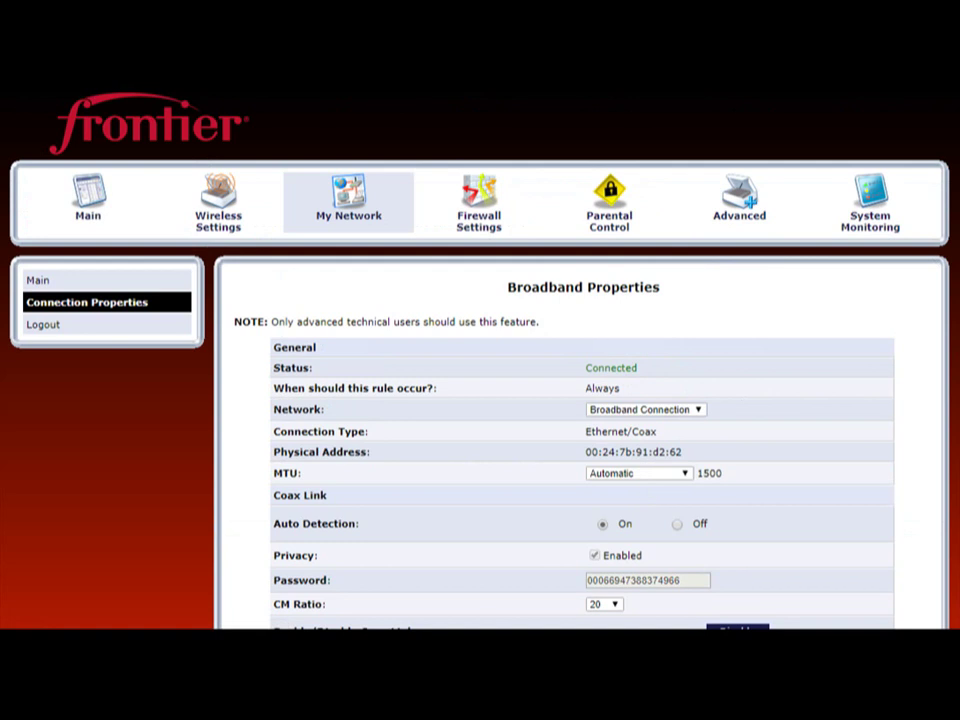
scroll(647, 489, down, 1)
scroll(752, 274, down, 3)
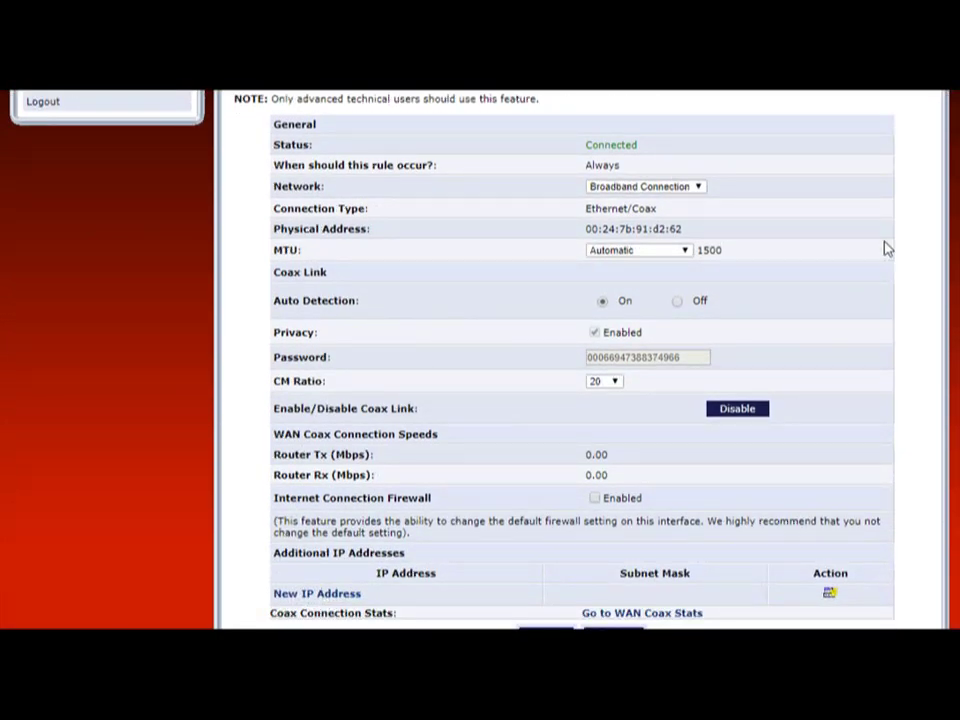
scroll(700, 300, down, 1)
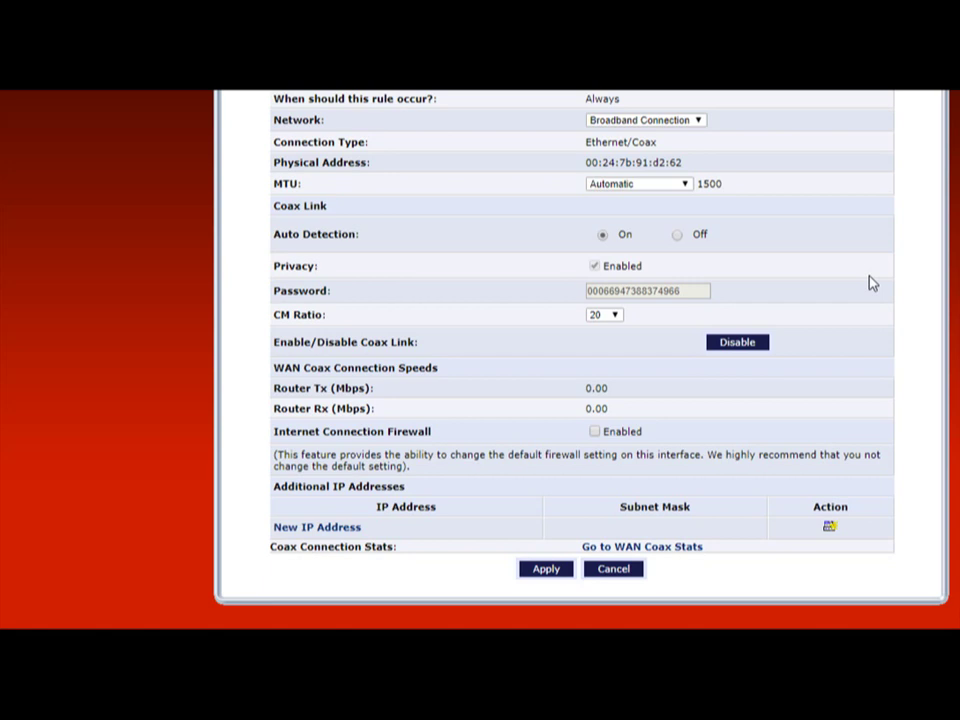
scroll(580, 350, up, 5)
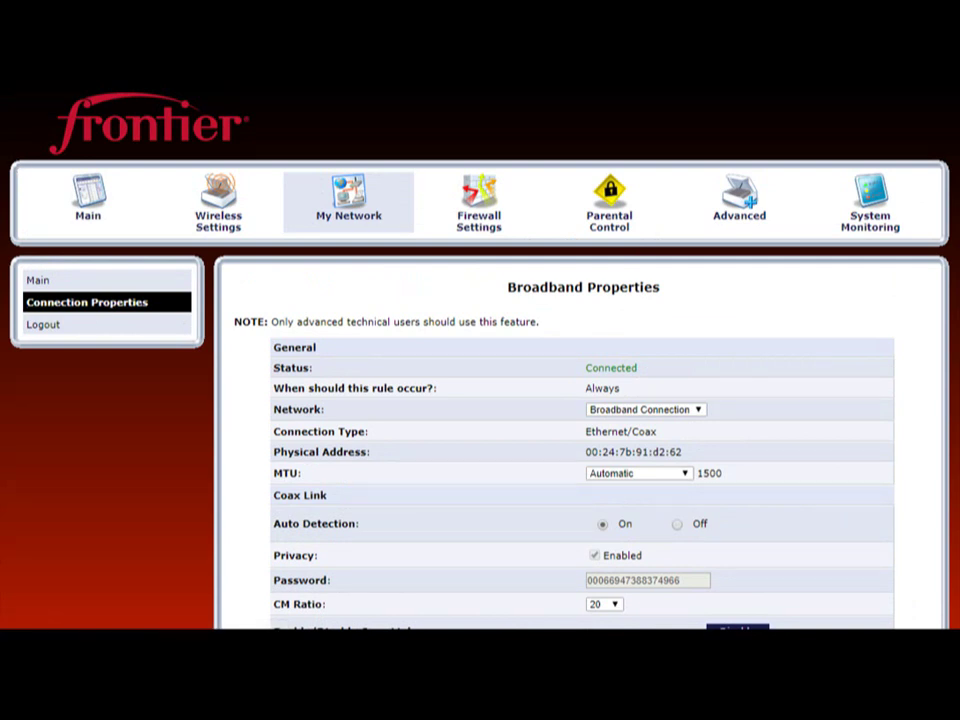
scroll(580, 400, down, 1)
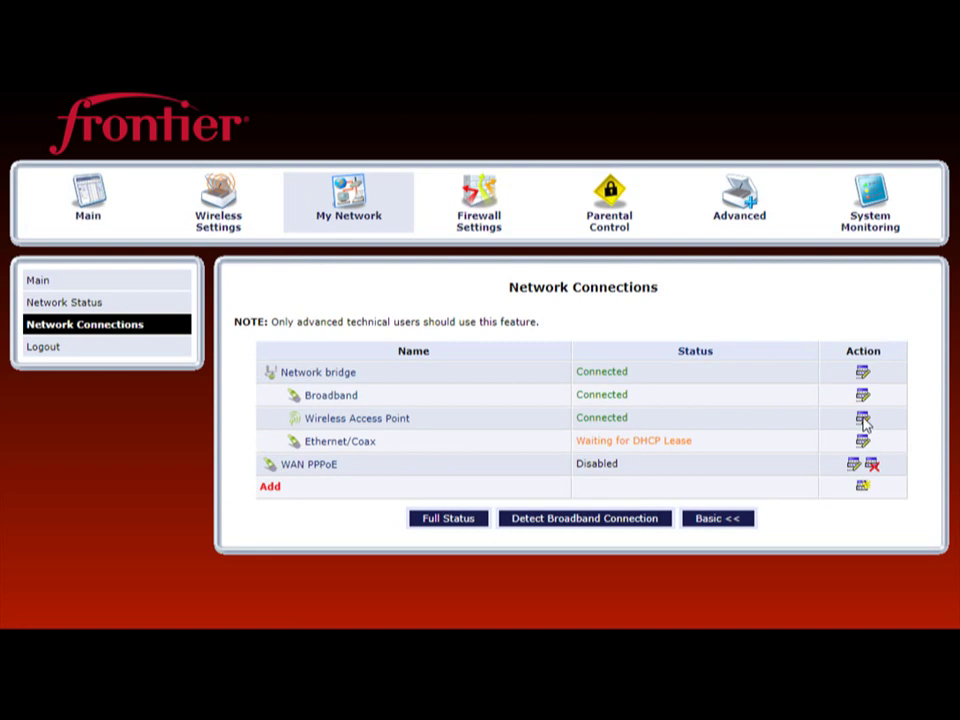
Open the Wireless Access Point's detailed settings and review its network, MTU and additional IP address options
click(863, 421)
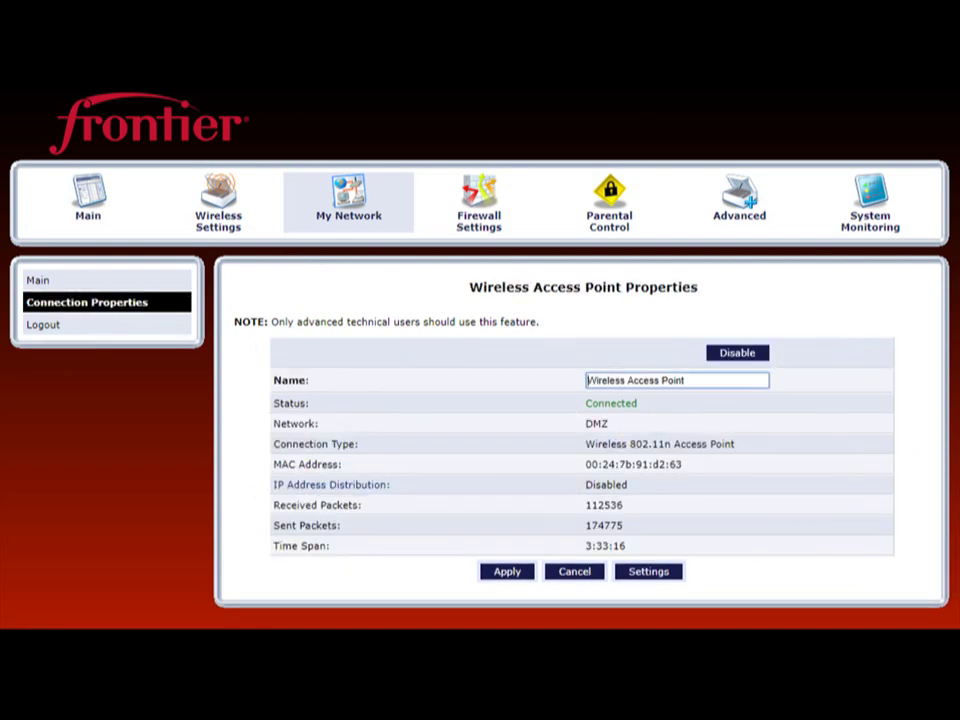
scroll(580, 350, down, 2)
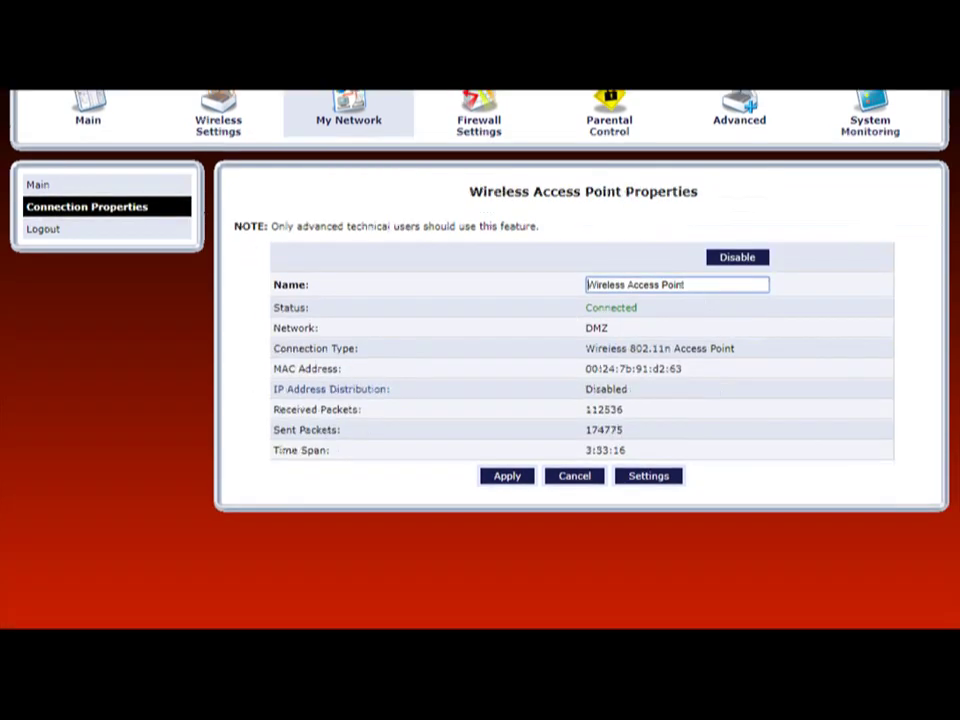
click(650, 478)
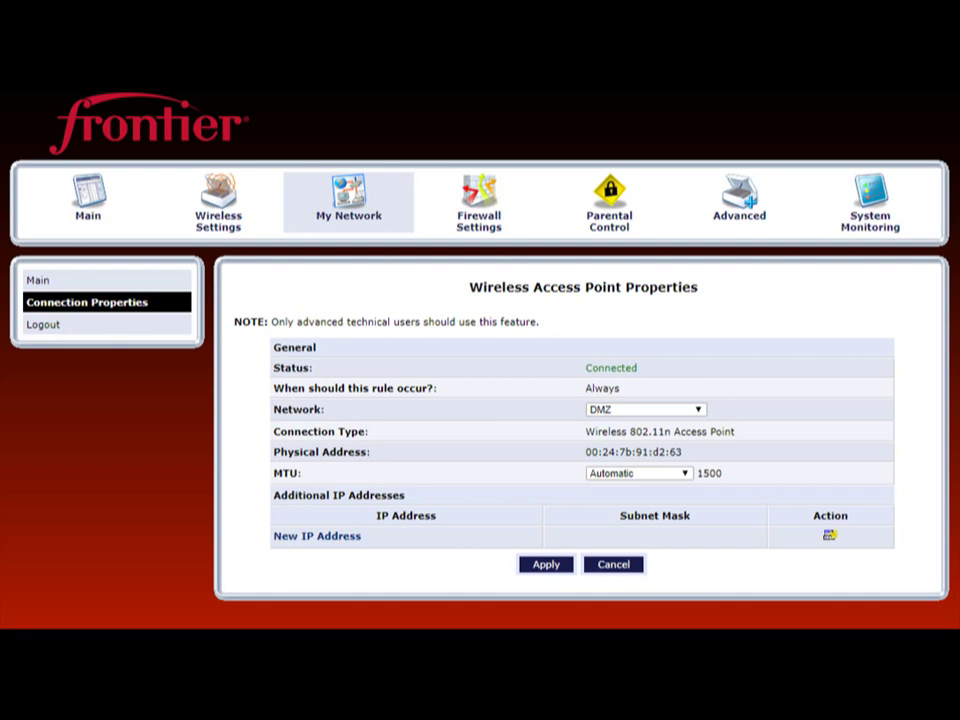
scroll(480, 358, down, 1)
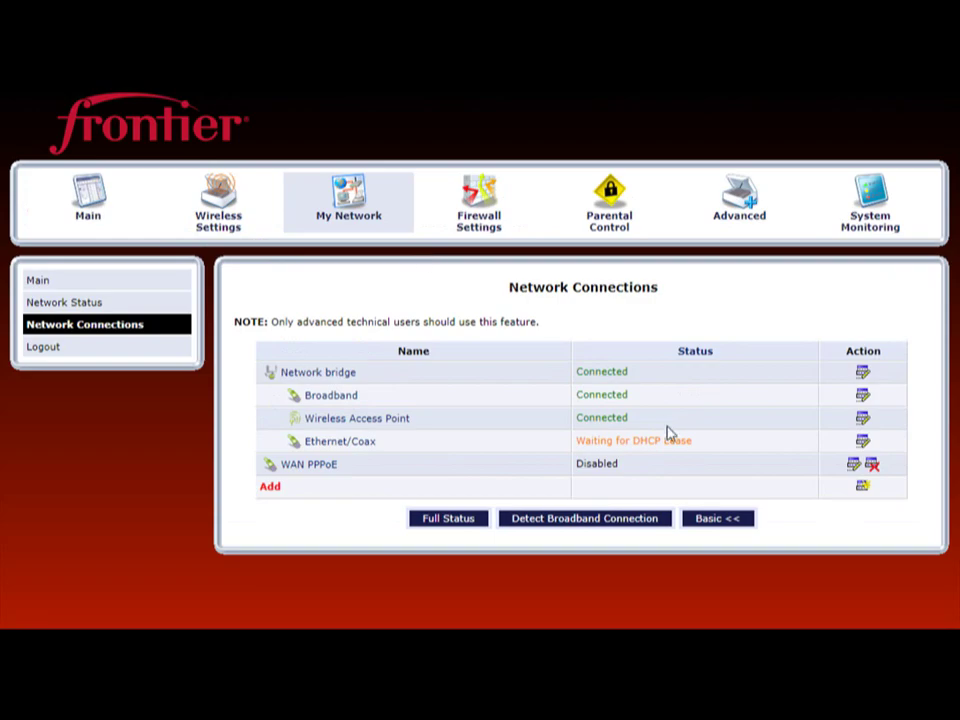
Open the Ethernet/Coax connection's detailed settings and review its network, DNS, routing and hardware switch port options
click(866, 444)
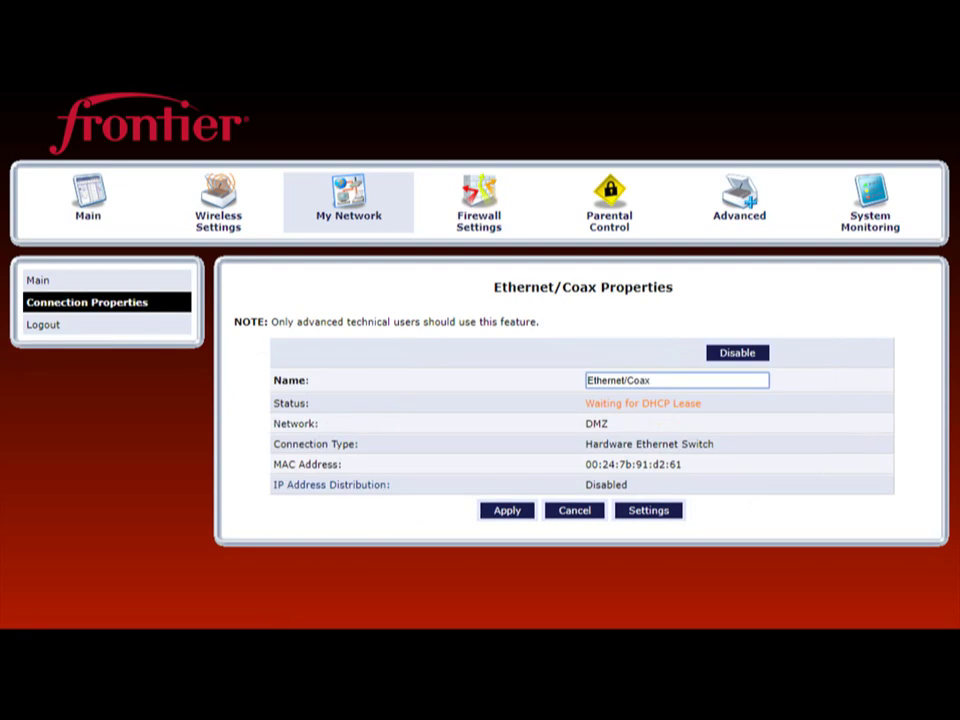
scroll(850, 400, down, 1)
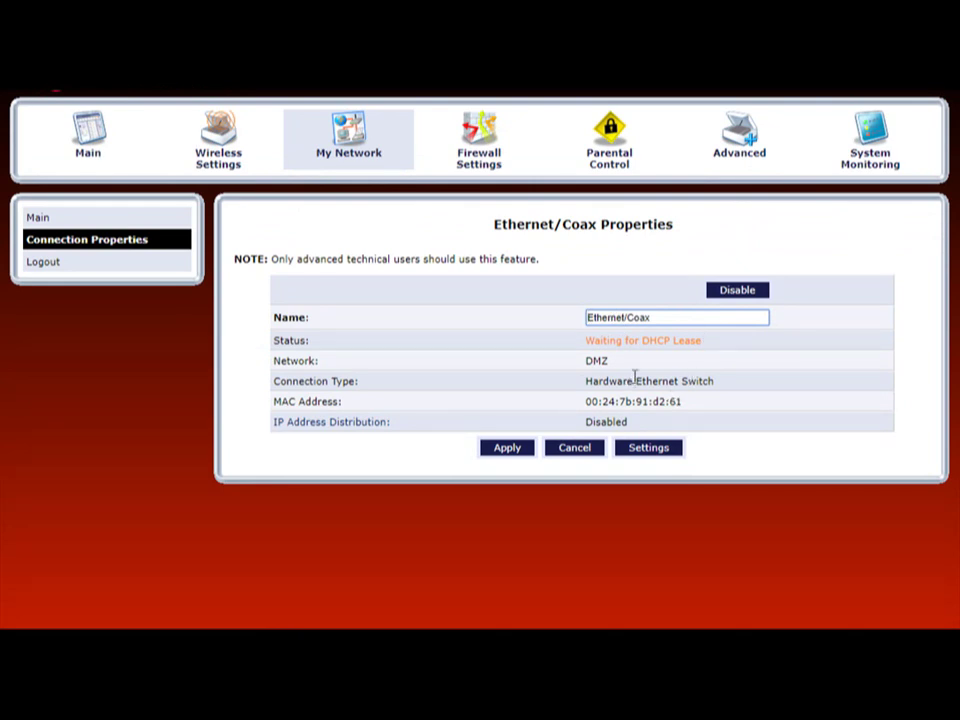
click(651, 449)
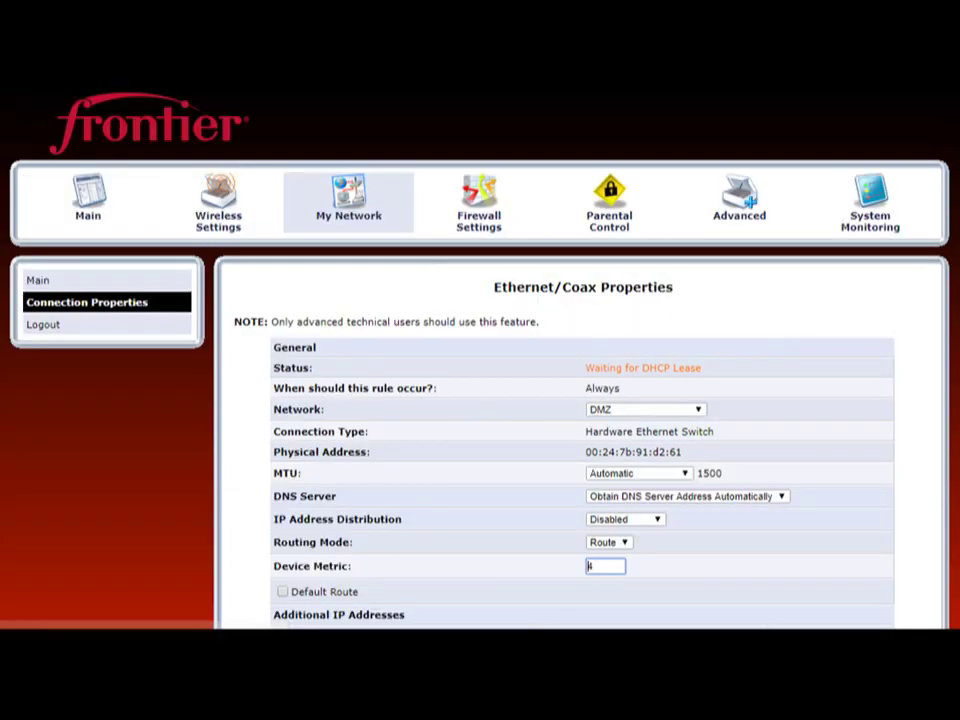
scroll(866, 287, down, 3)
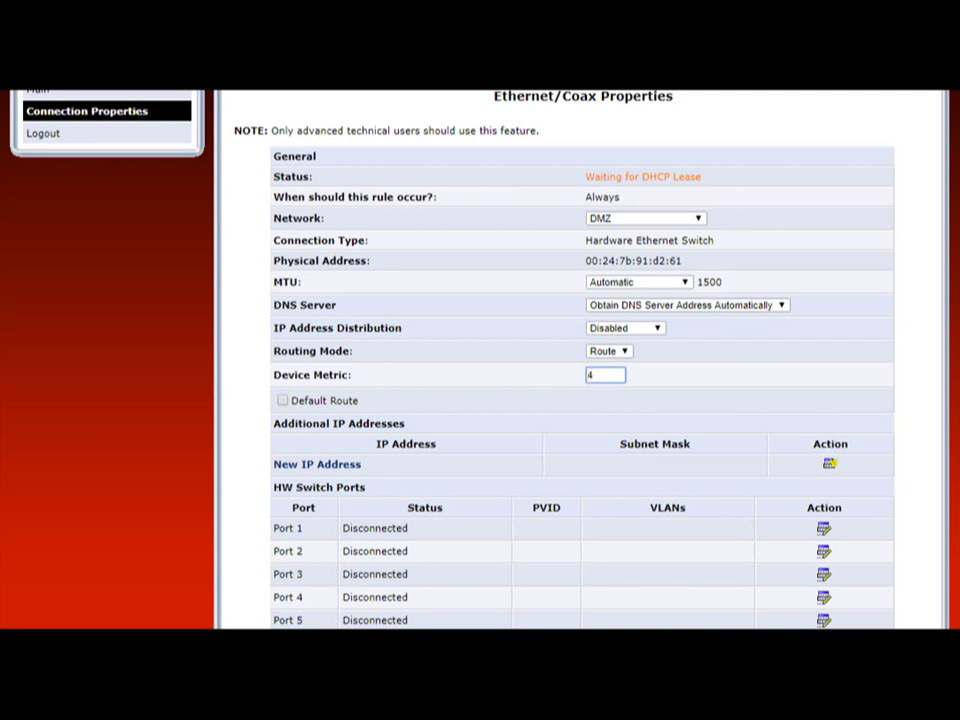
scroll(778, 282, down, 1)
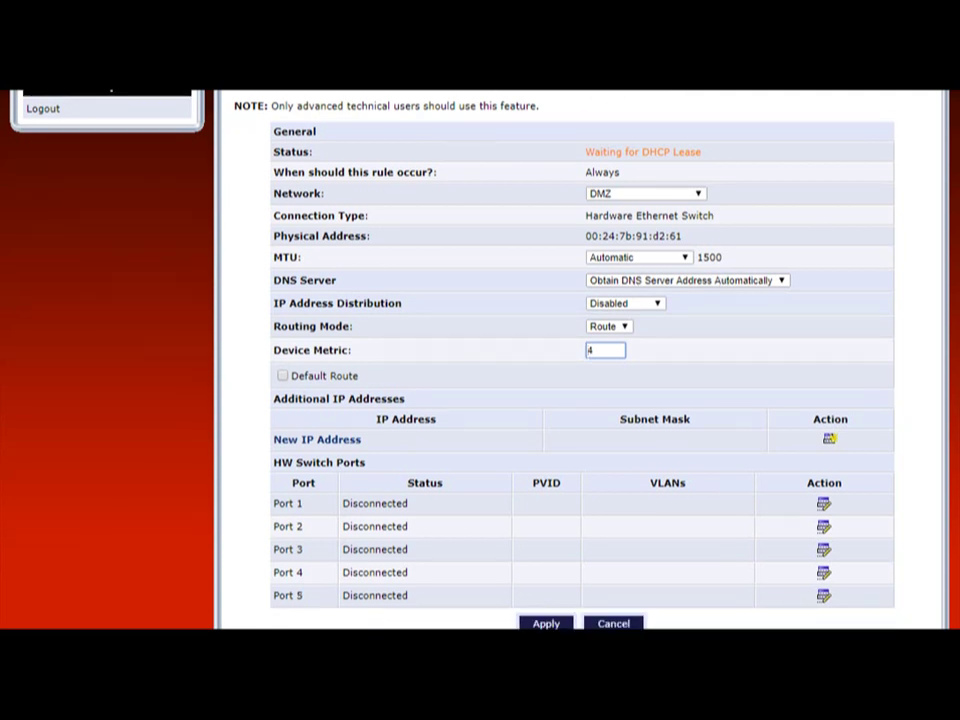
Check the available DNS Server choices and the Device Metric setting of the Ethernet/Coax connection
click(778, 282)
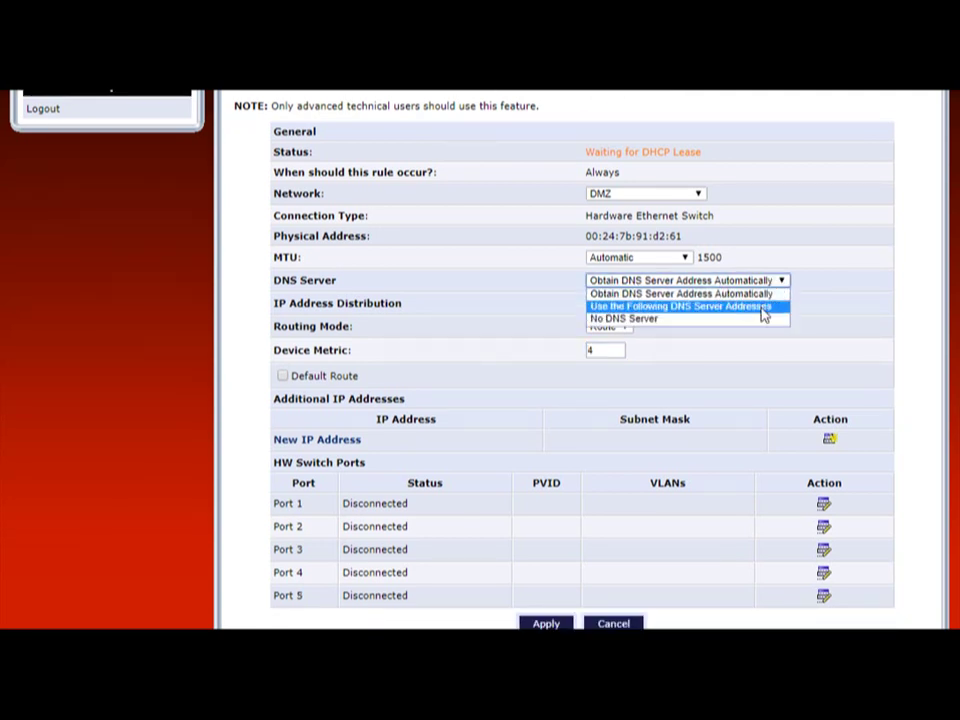
click(723, 286)
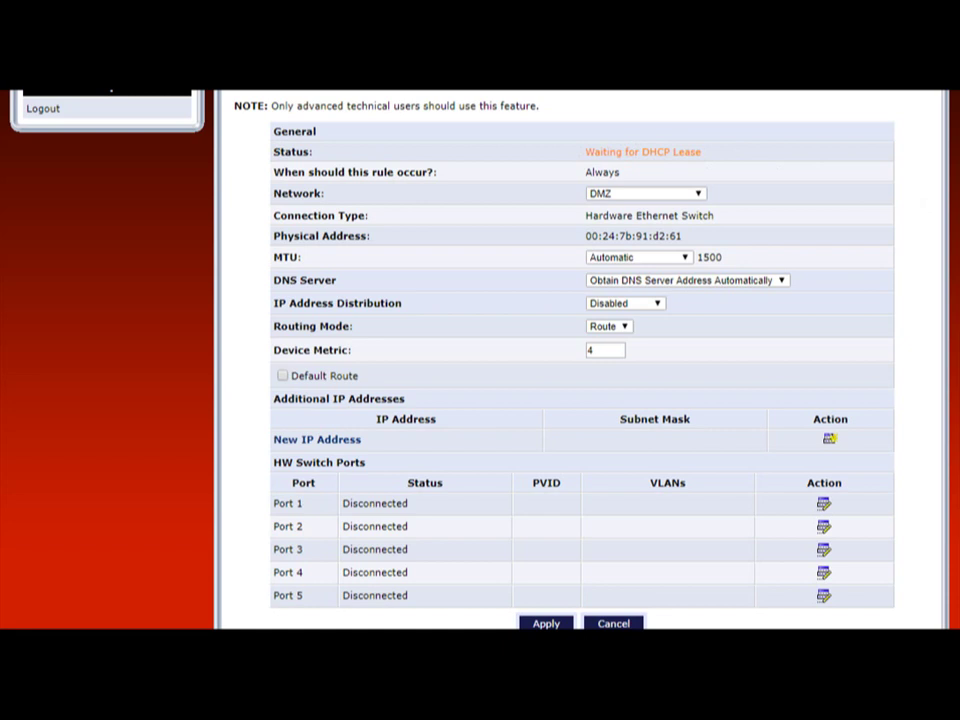
scroll(580, 360, down, 1)
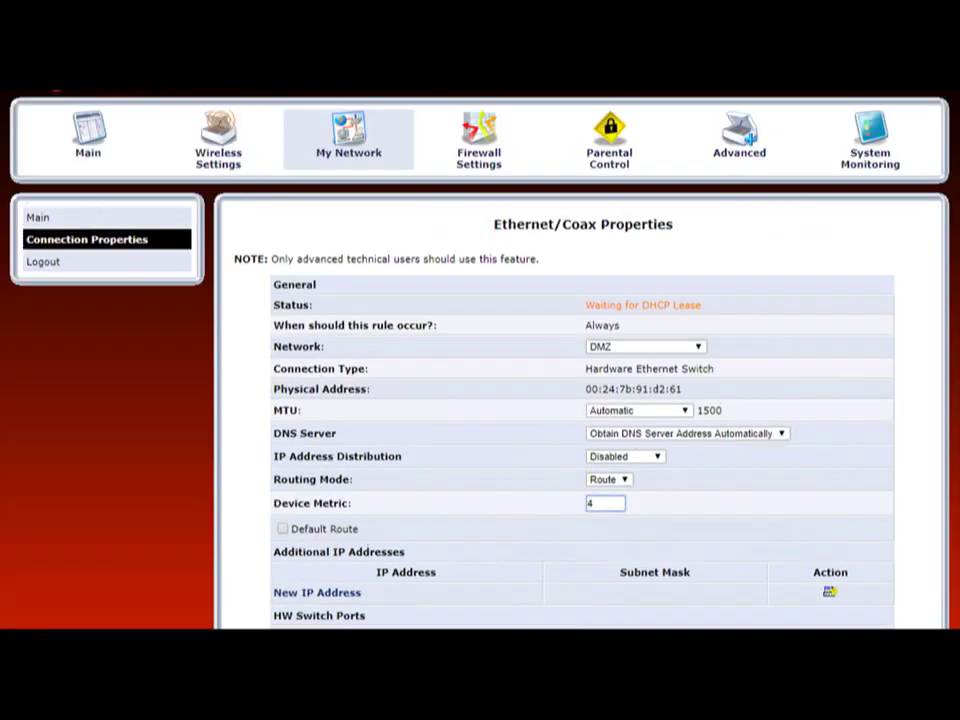
click(603, 566)
double_click(590, 503)
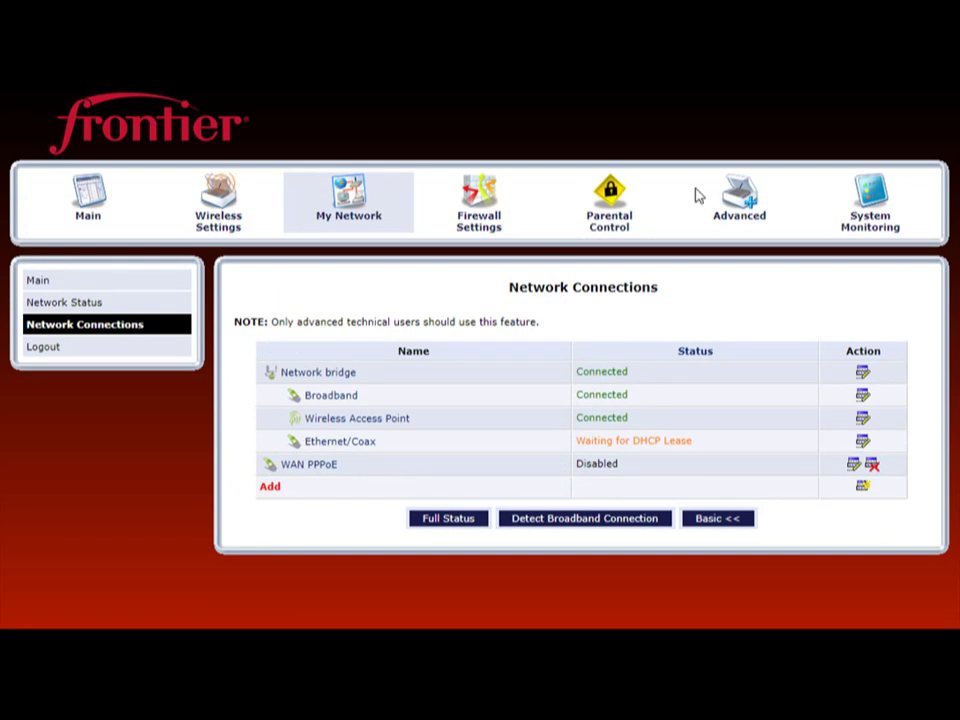
Open the router's Date and Time settings in the advanced section, accepting the warning
click(746, 200)
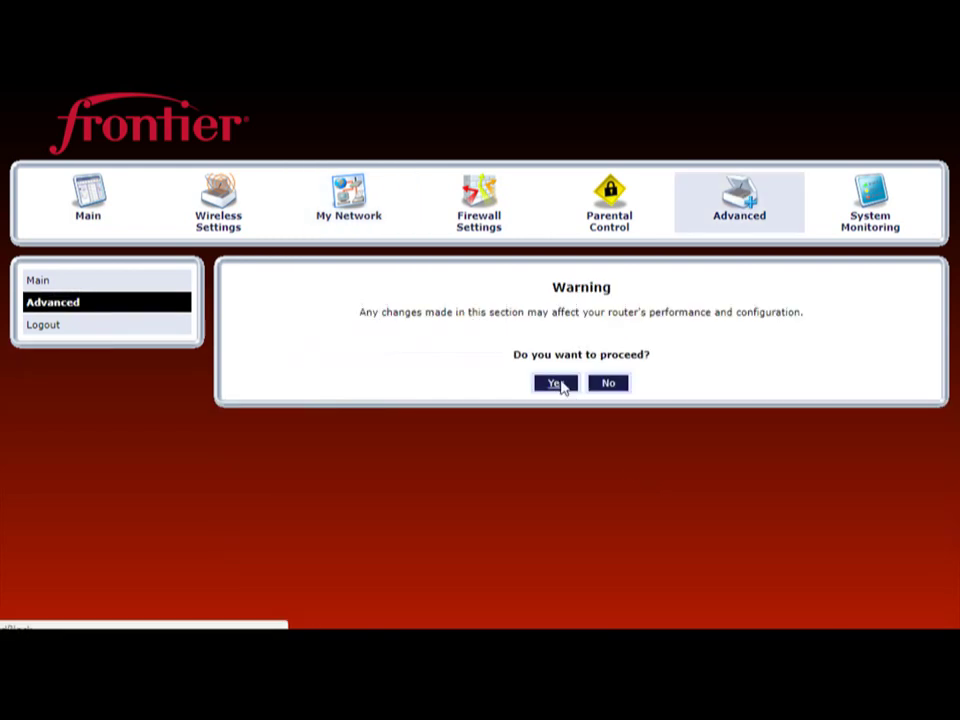
click(556, 384)
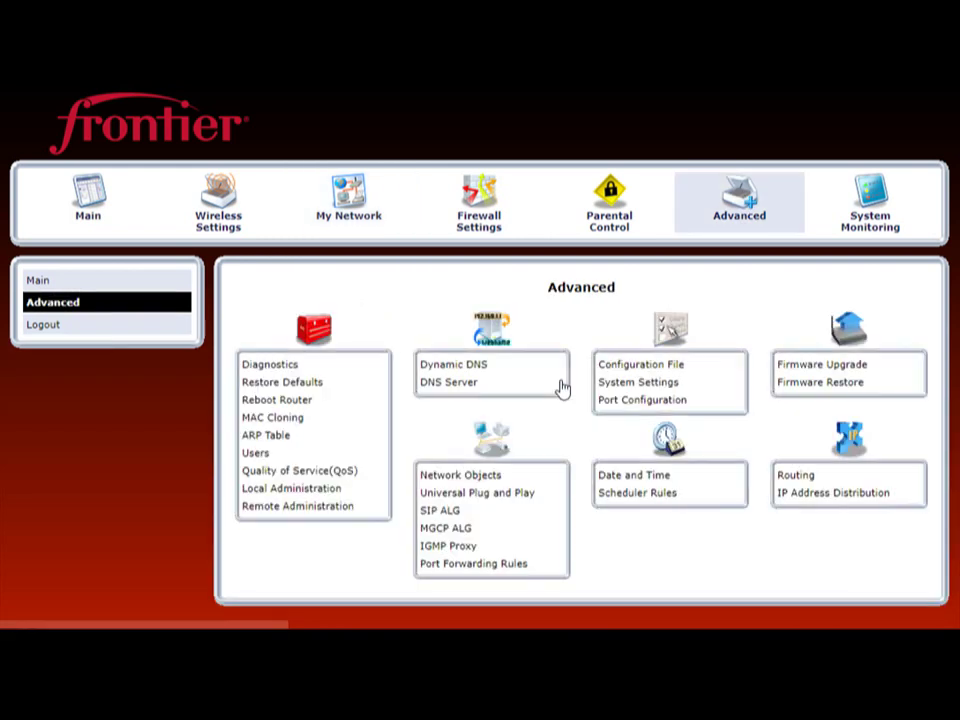
click(640, 480)
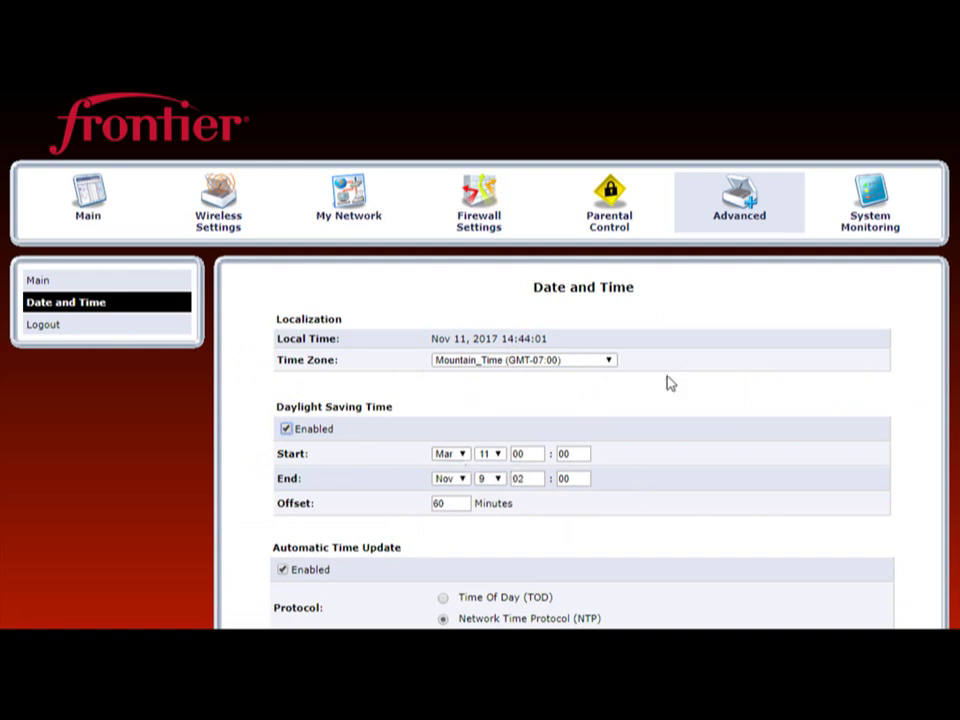
Review the Date and Time page's time zone, daylight saving time, automatic time update protocol and time server settings
scroll(580, 400, down, 2)
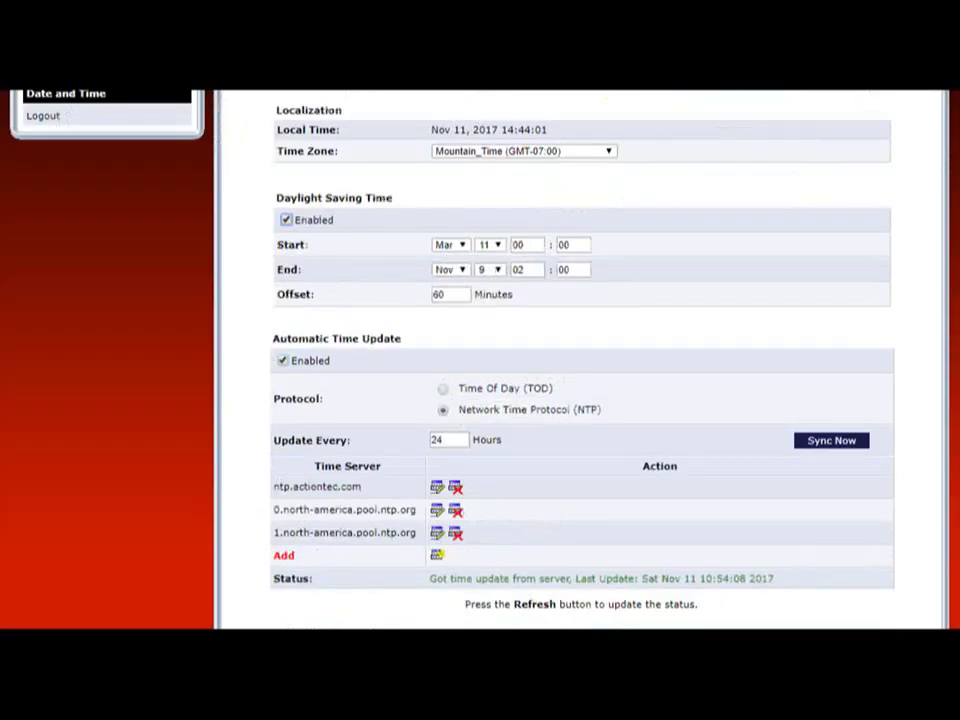
scroll(580, 400, down, 1)
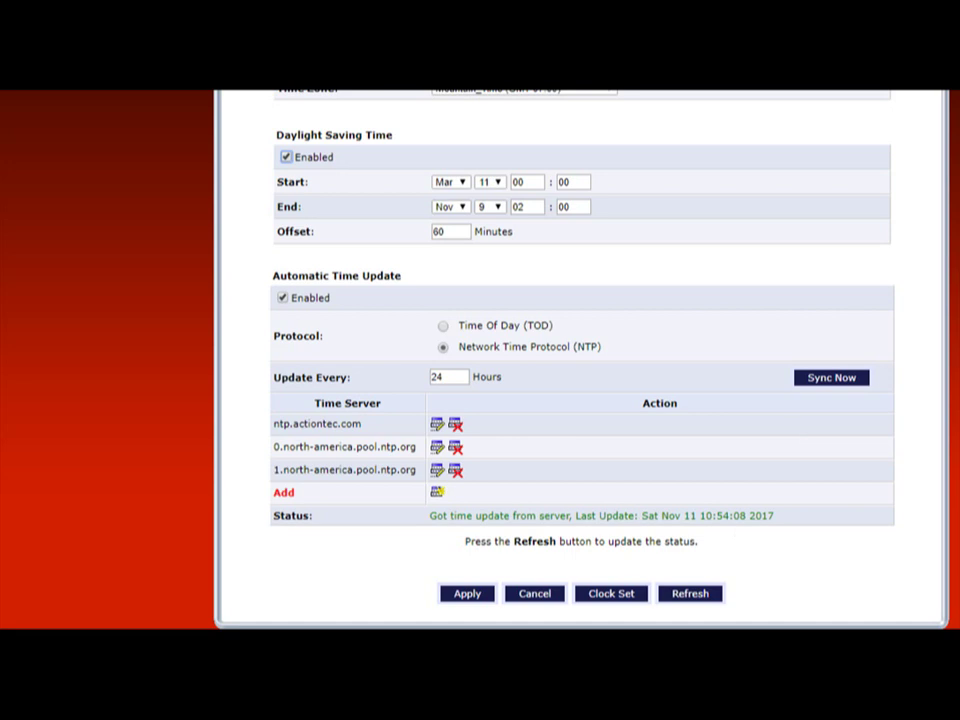
scroll(580, 360, up, 5)
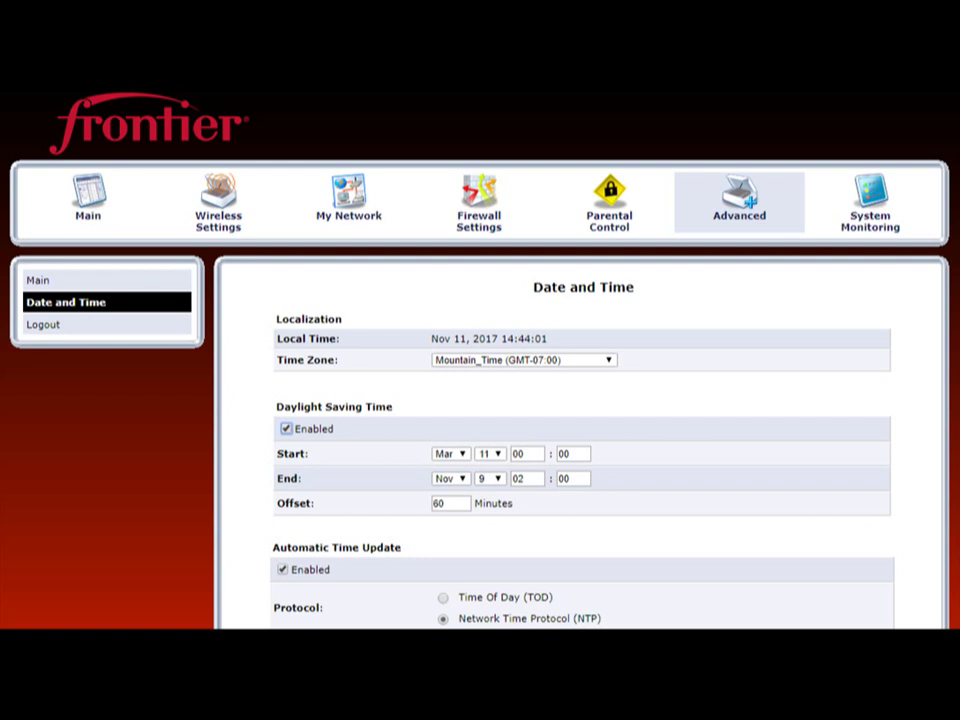
scroll(580, 400, down, 2)
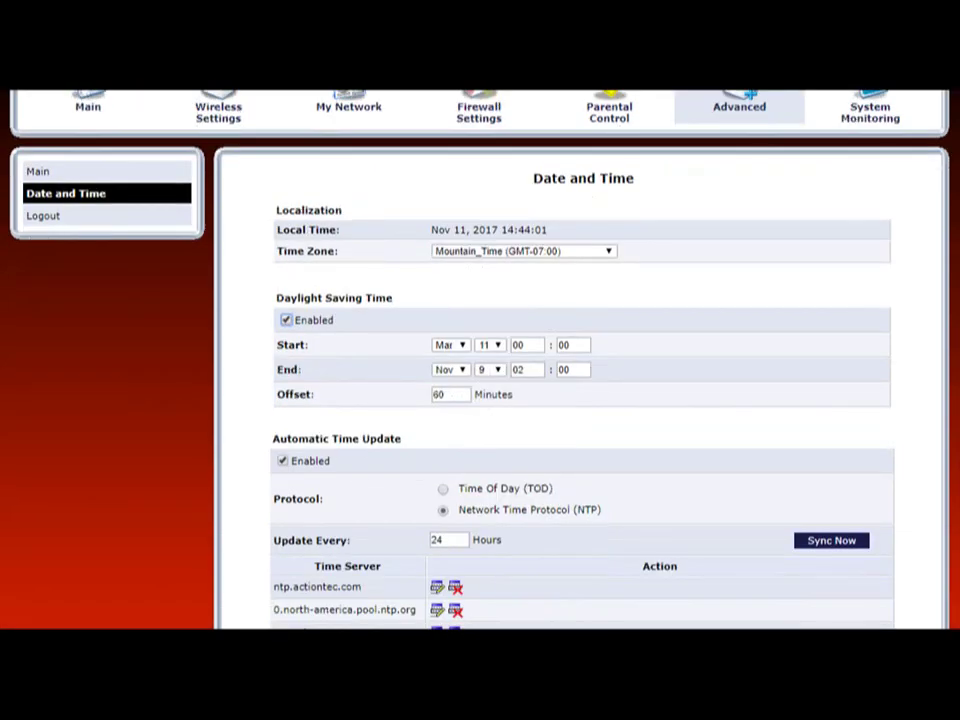
scroll(658, 304, down, 1)
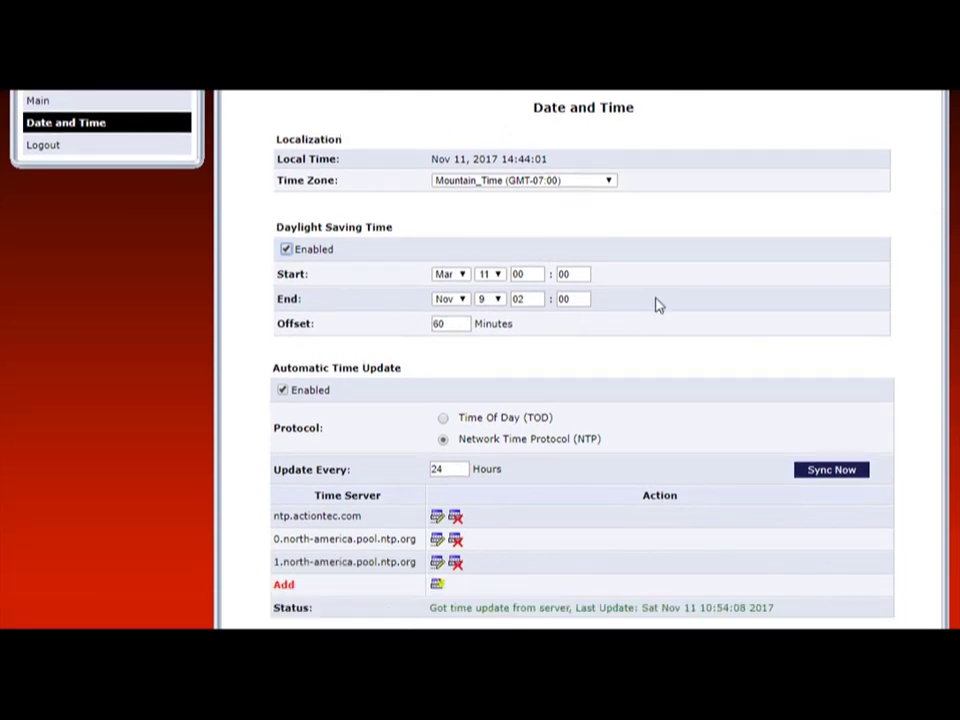
scroll(586, 400, up, 3)
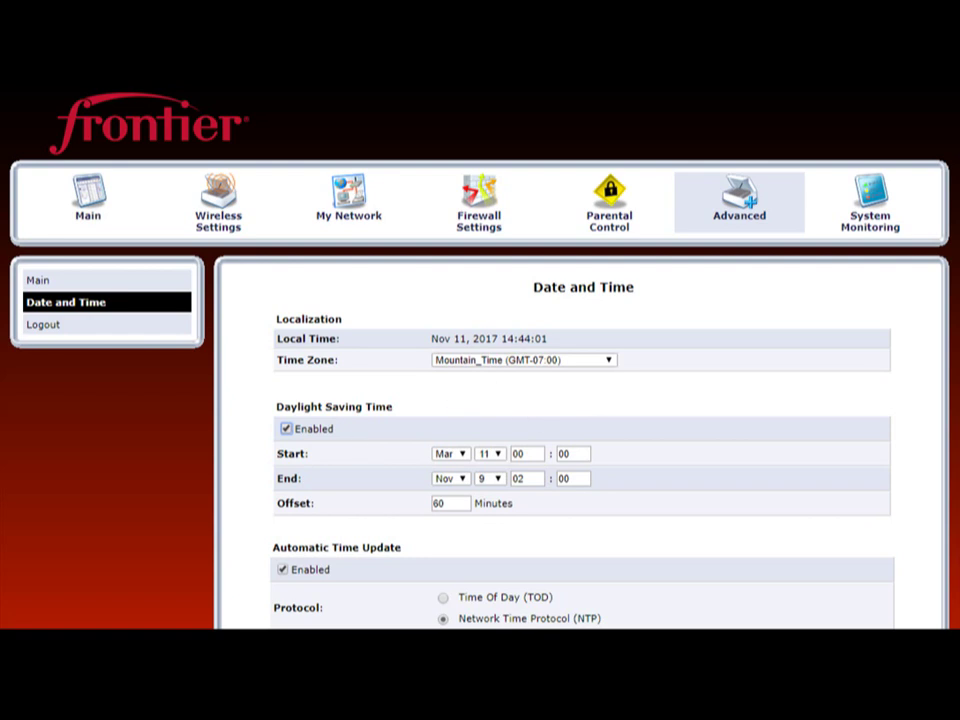
scroll(580, 400, down, 5)
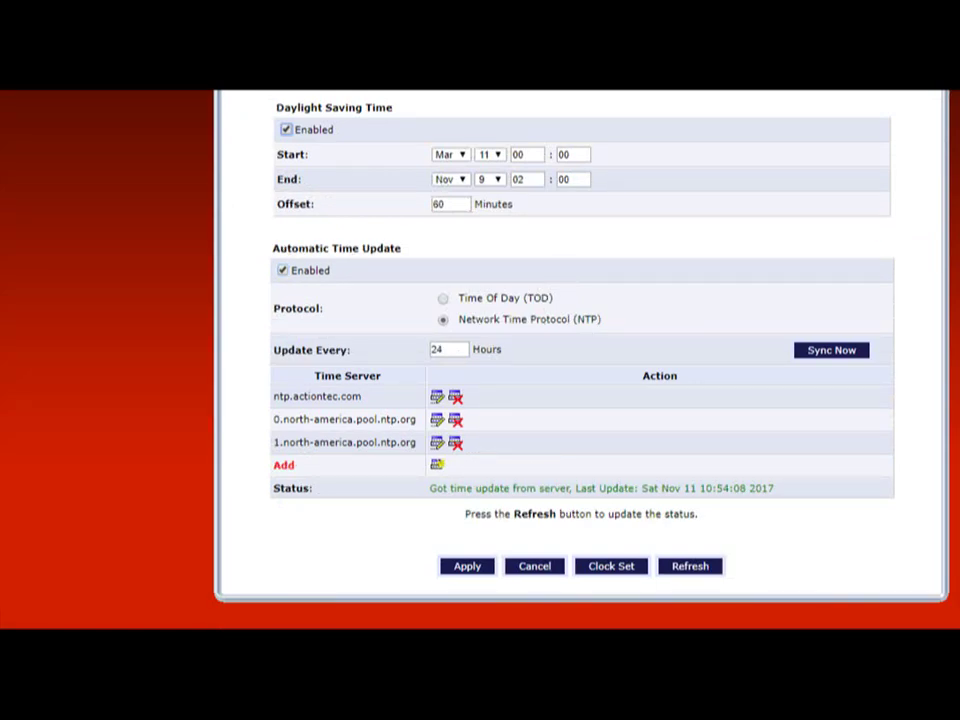
scroll(580, 400, up, 5)
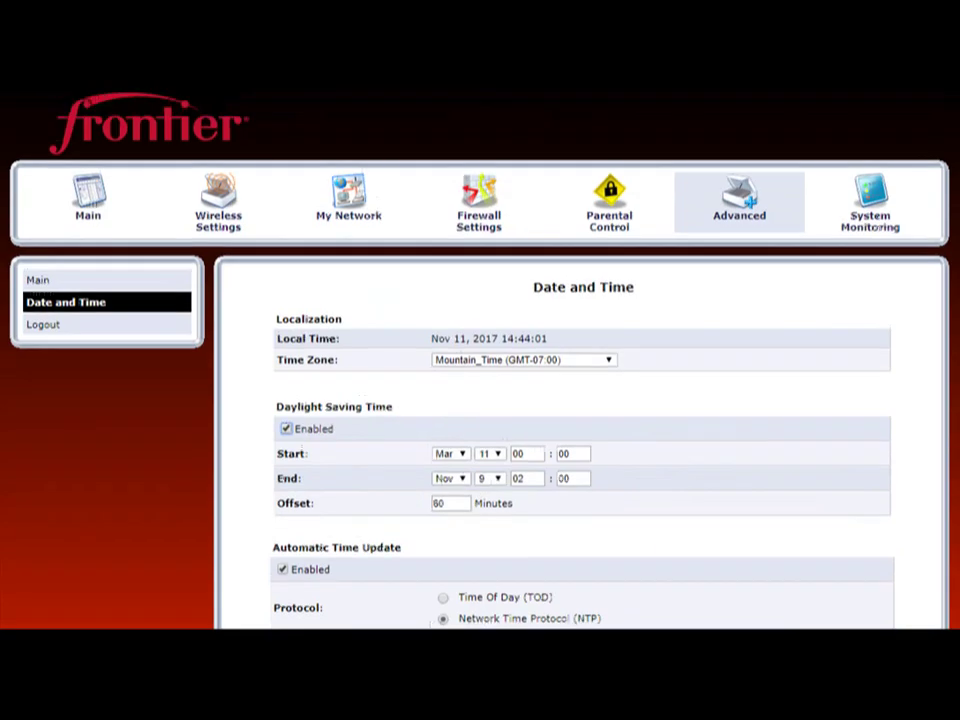